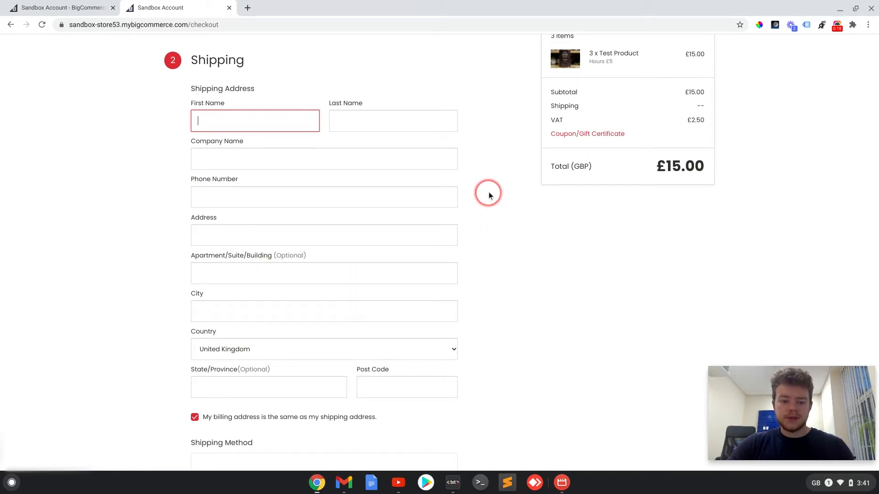
Examine the checkout's shipping address form, especially the Company Name and Apartment/Suite/Building fields and which ones are optional
scroll(488, 196, "down", 1)
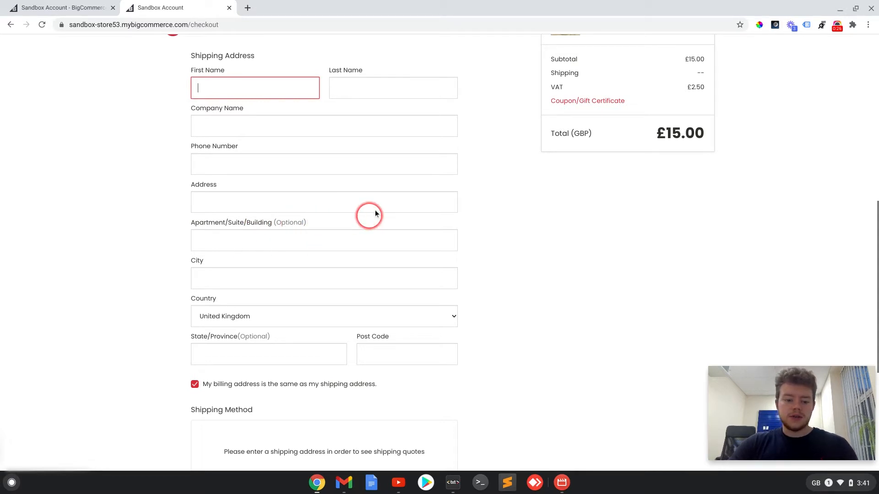
scroll(375, 212, "down", 1)
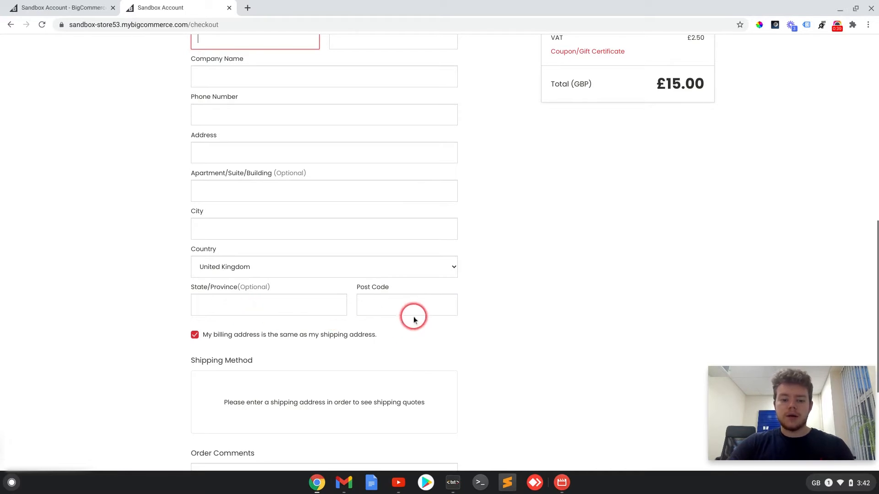
scroll(532, 321, "up", 3)
scroll(534, 322, "down", 2)
scroll(533, 322, "up", 1)
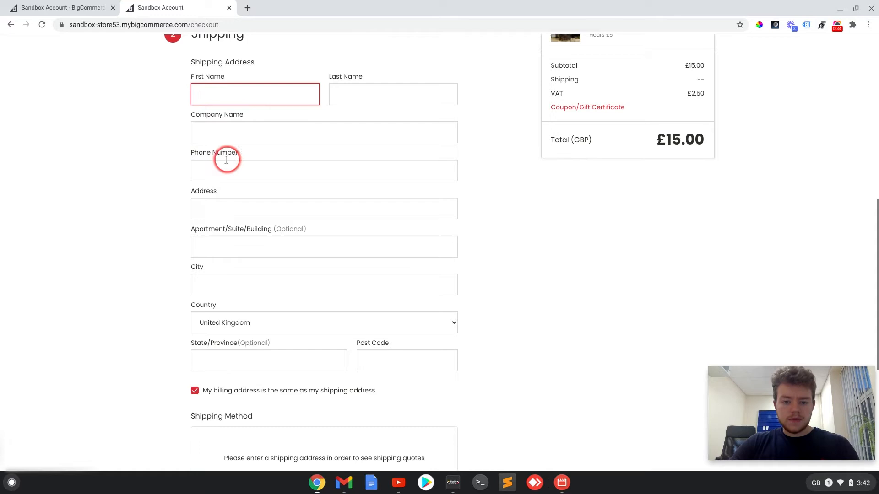
left_click_drag(189, 116, 250, 122)
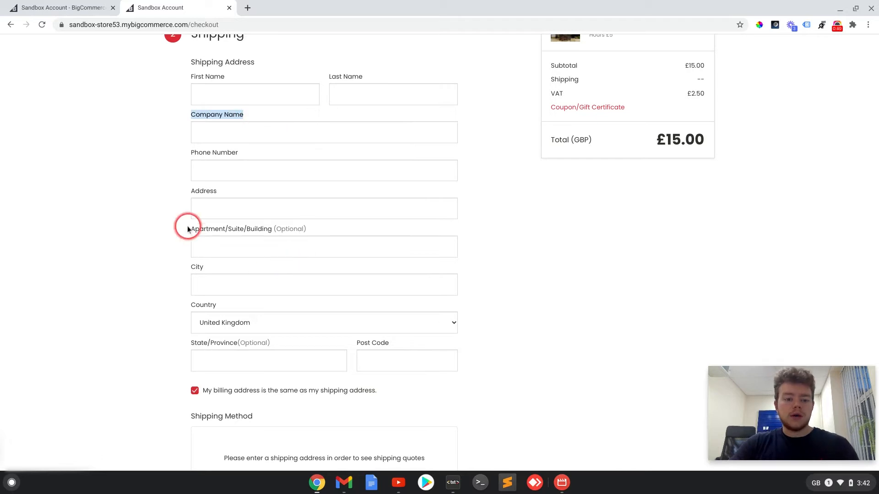
left_click_drag(187, 231, 261, 235)
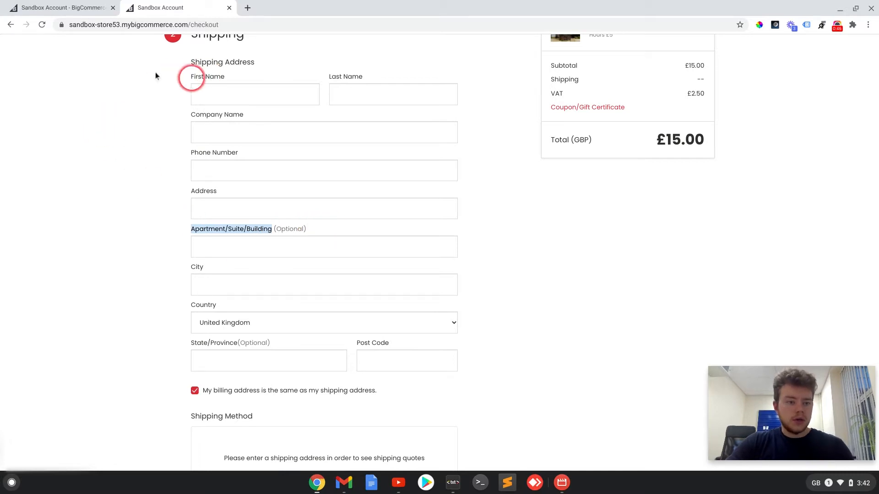
Switch to the BigCommerce admin and open the address fields in the advanced settings for the account signup form
left_click(64, 8)
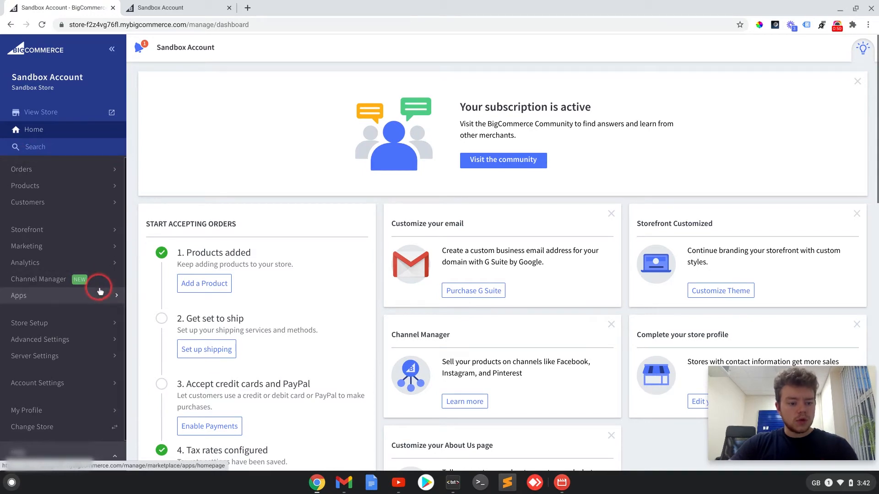
left_click(66, 338)
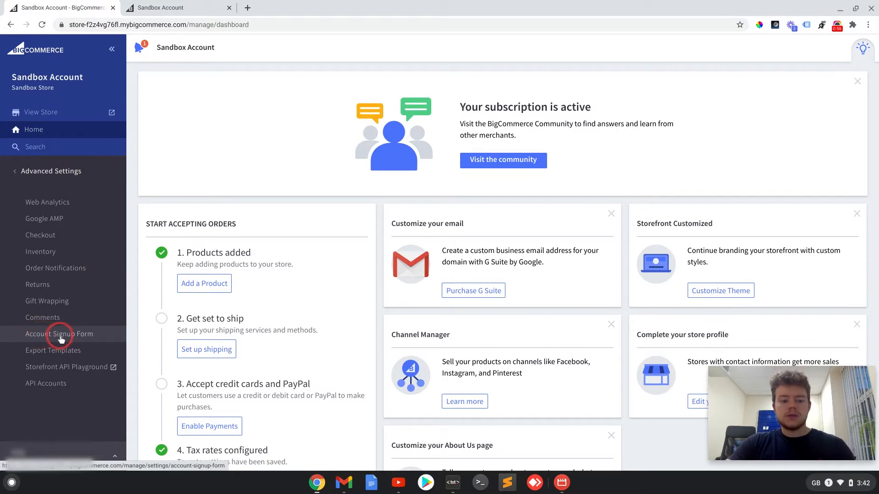
left_click(60, 339)
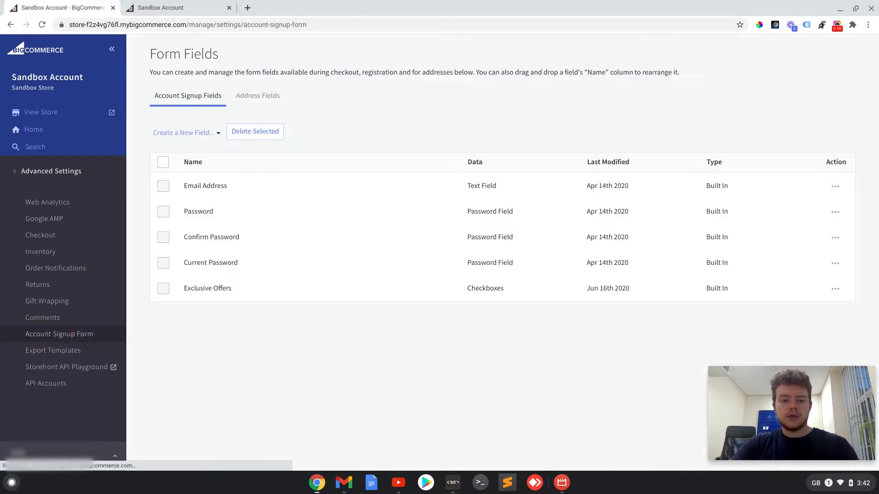
left_click(262, 101)
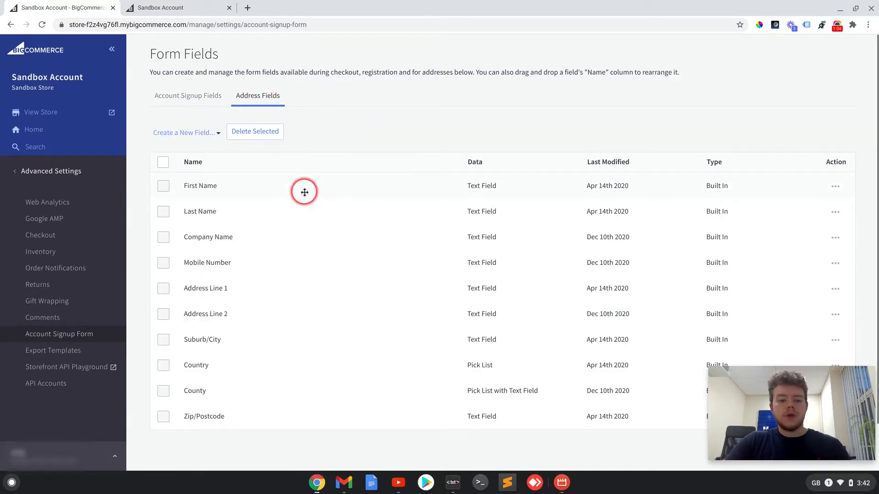
Make the Company Name address field not required and save it
scroll(304, 190, "down", 1)
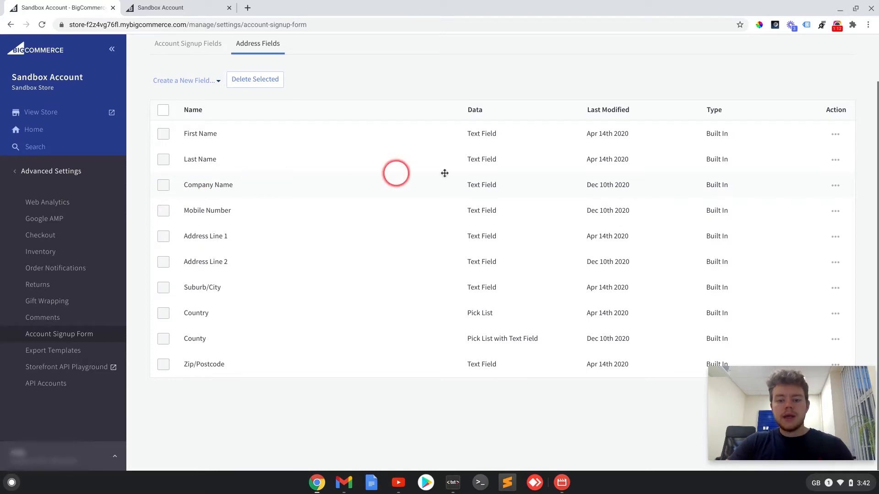
left_click(837, 189)
left_click(788, 205)
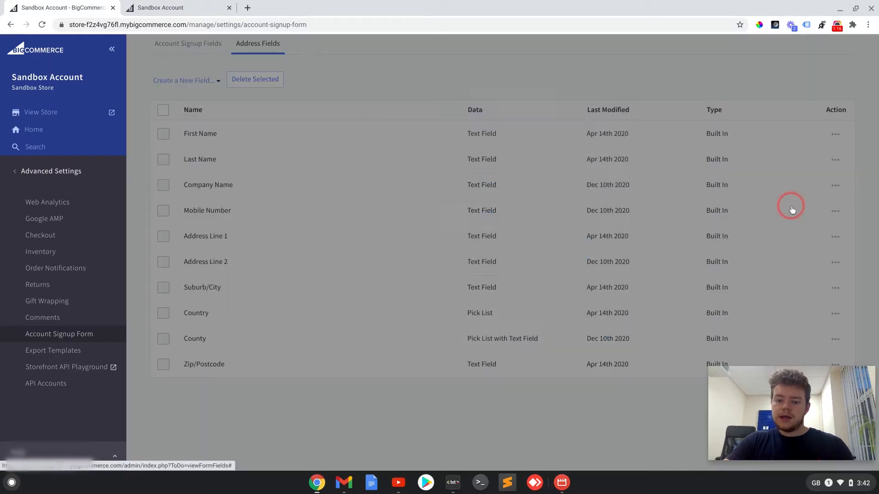
left_click(545, 179)
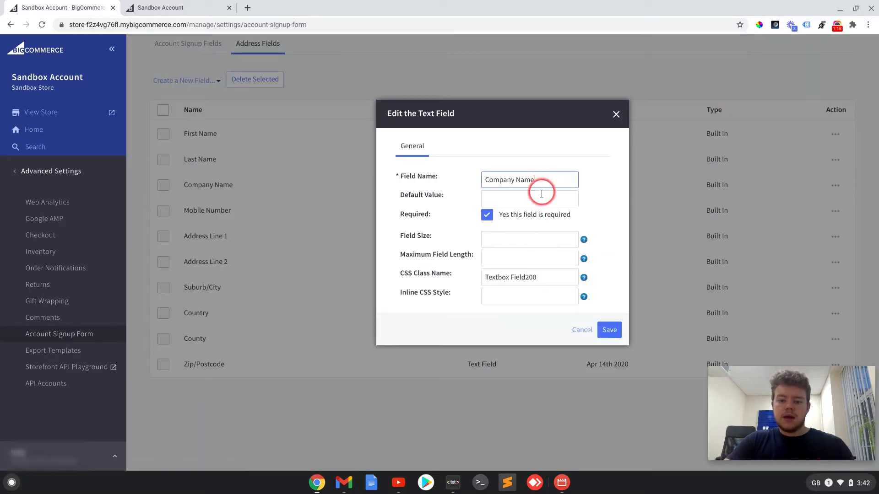
left_click(487, 216)
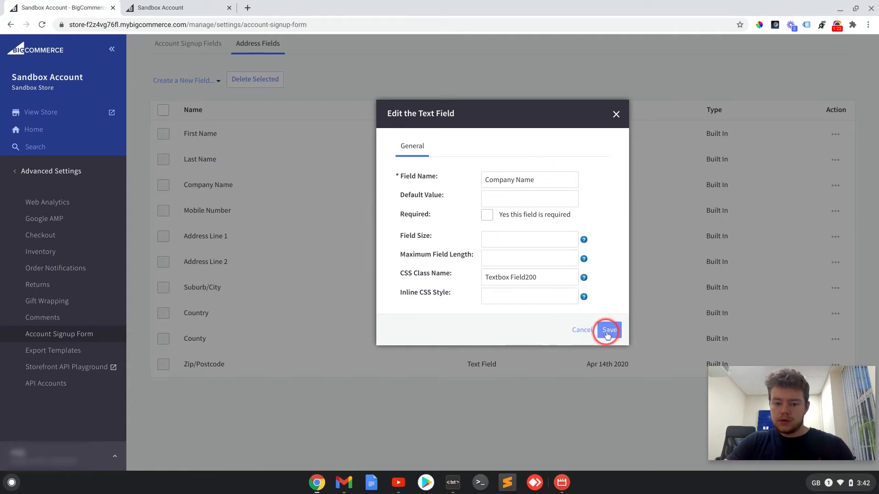
left_click(607, 333)
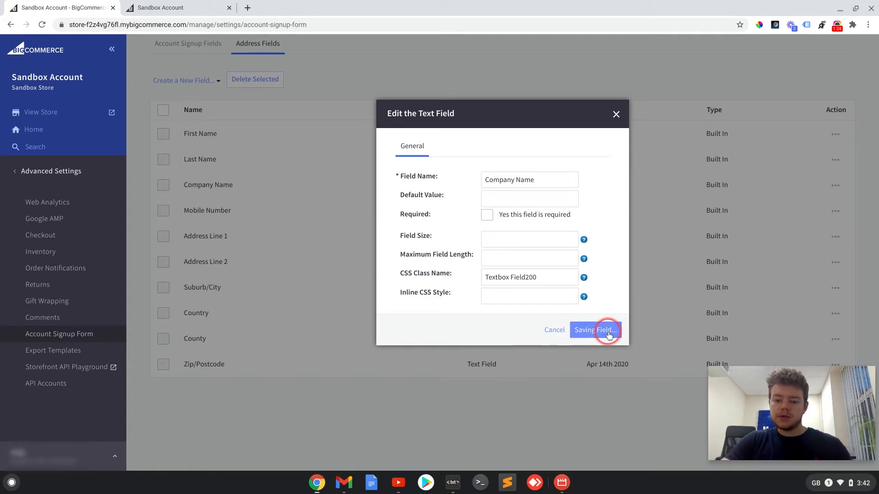
Compare the admin's address field list with the checkout's shipping form, checking the address, name and State/Province fields for optional labels
scroll(264, 178, "down", 1)
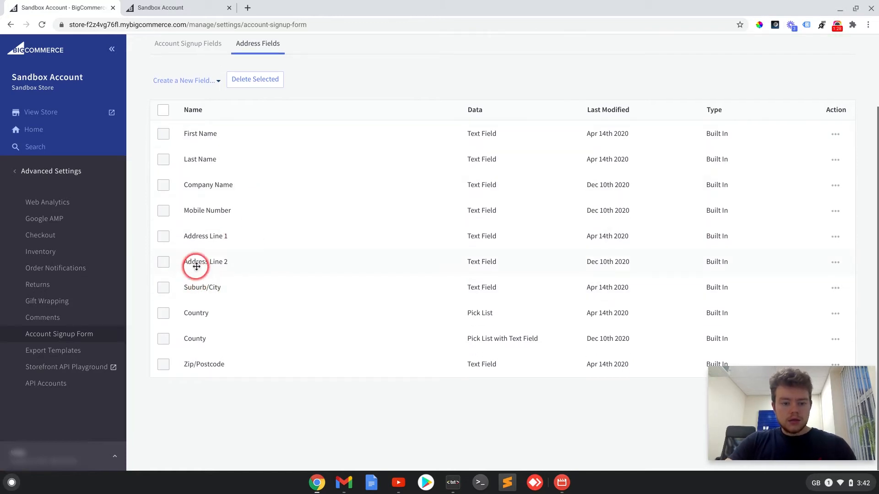
left_click(201, 7)
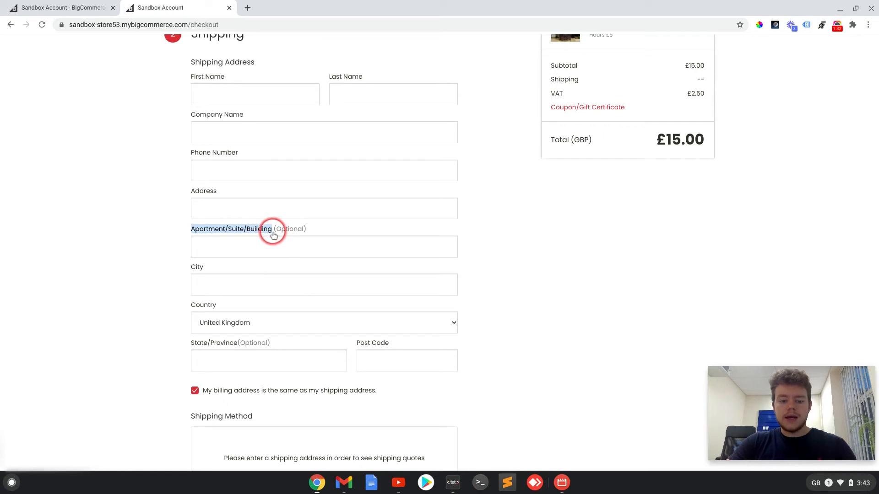
left_click(62, 7)
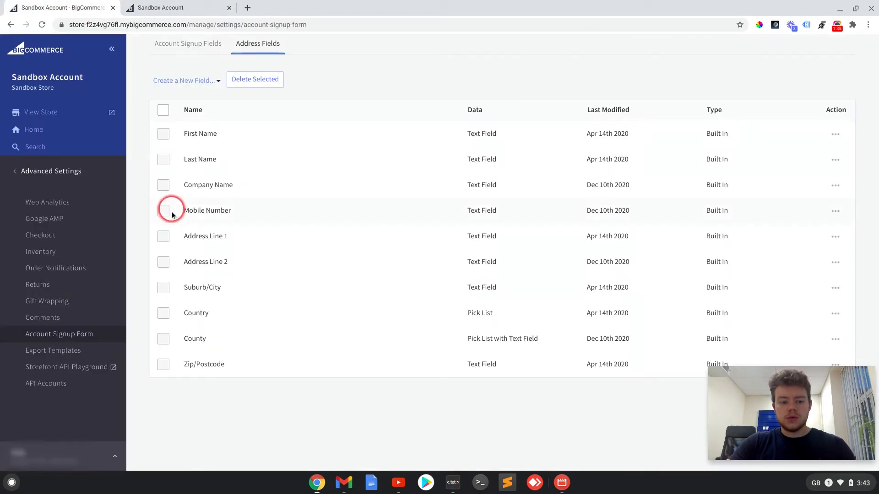
left_click(168, 8)
left_click(333, 242)
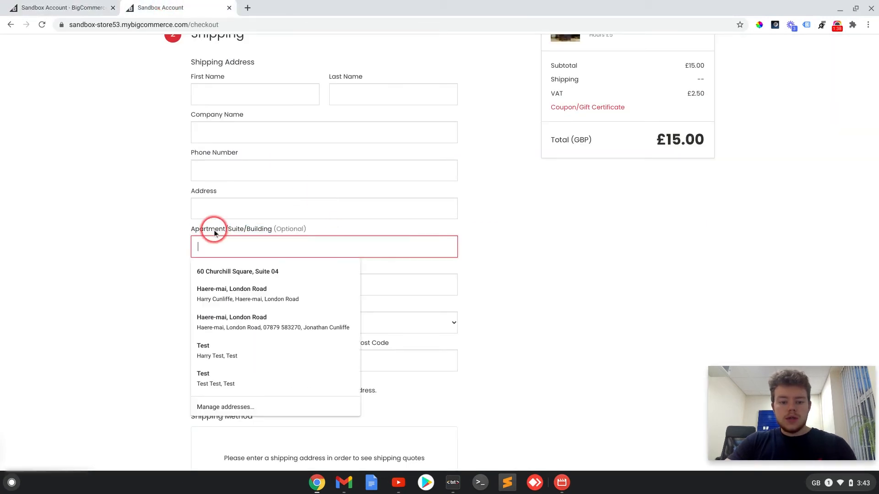
left_click(194, 189)
left_click(233, 198)
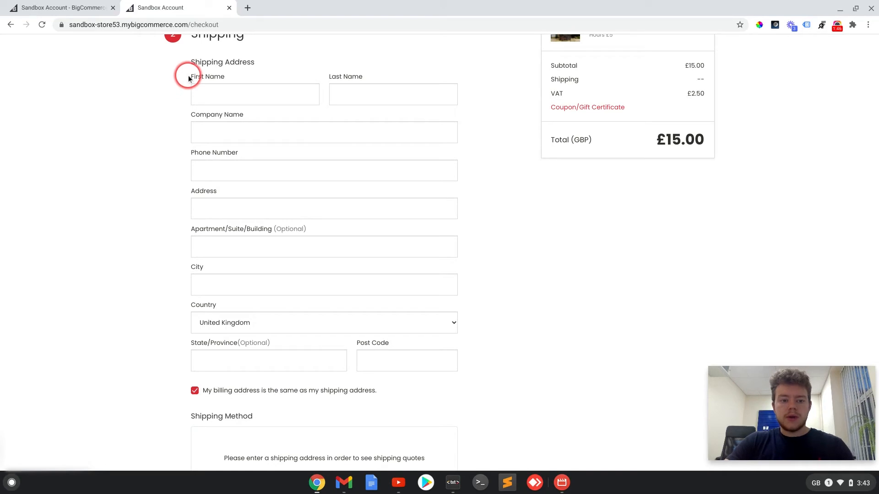
left_click_drag(188, 79, 315, 86)
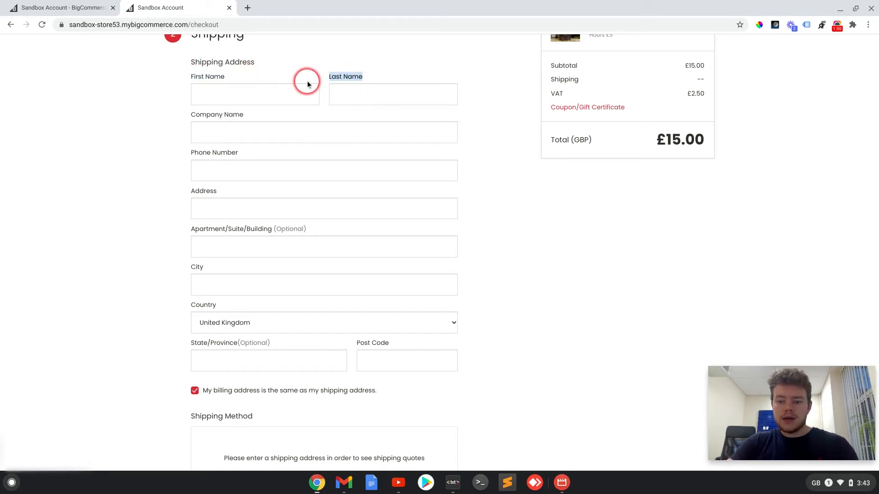
left_click(426, 100)
scroll(479, 182, "down", 1)
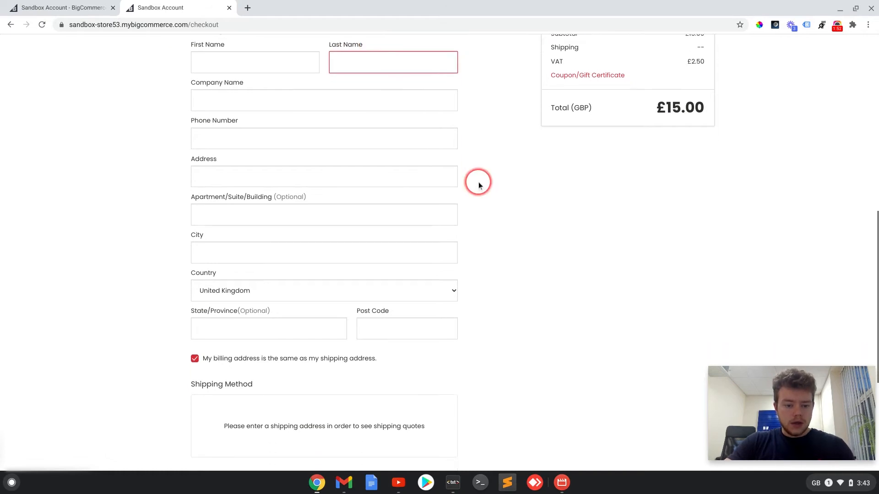
left_click(498, 255)
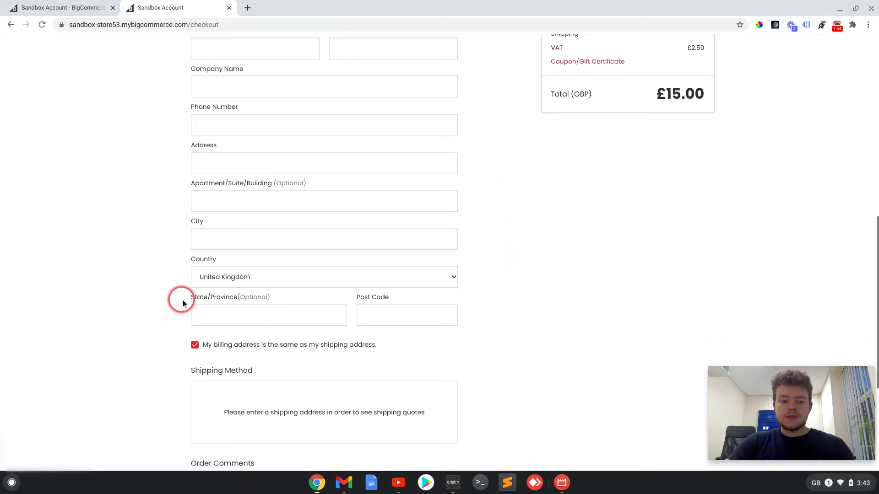
left_click_drag(189, 300, 231, 303)
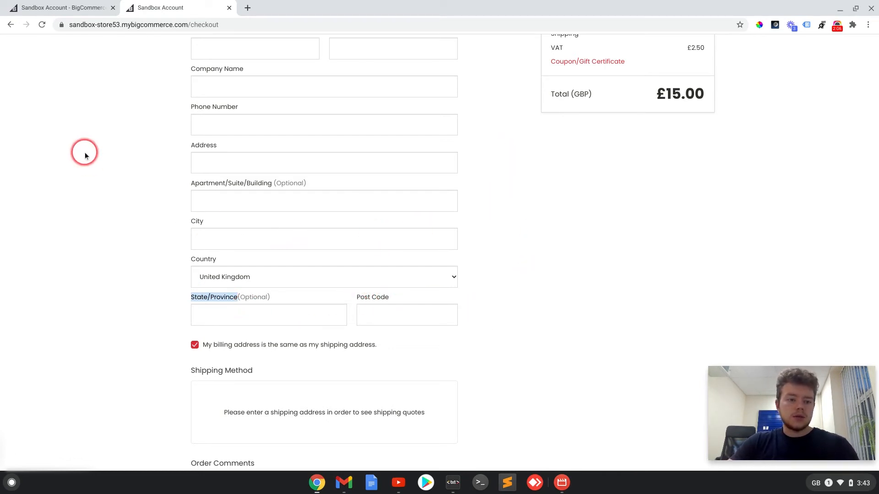
In the admin's address fields, make Address Line 2 required and save the field
left_click(71, 8)
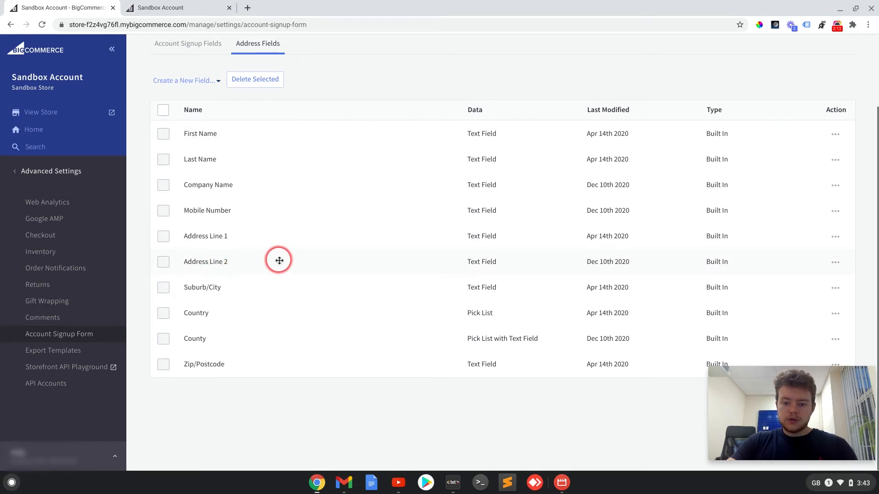
left_click(836, 262)
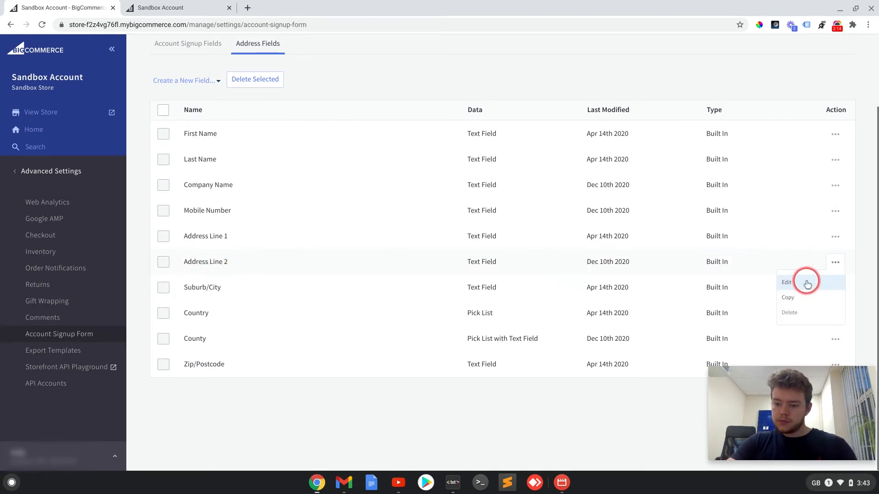
left_click(795, 281)
left_click(487, 215)
left_click(619, 335)
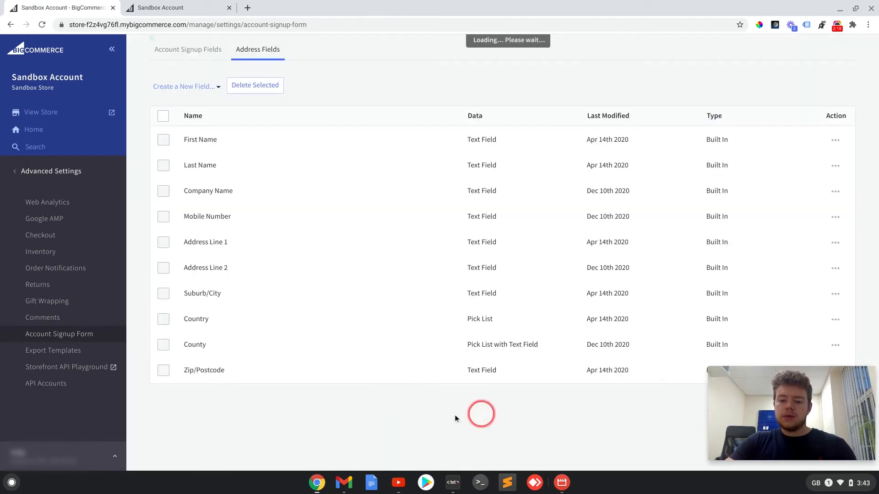
Reload the storefront checkout and check the optional labels on the Company Name and Apartment/Suite/Building fields
left_click(161, 6)
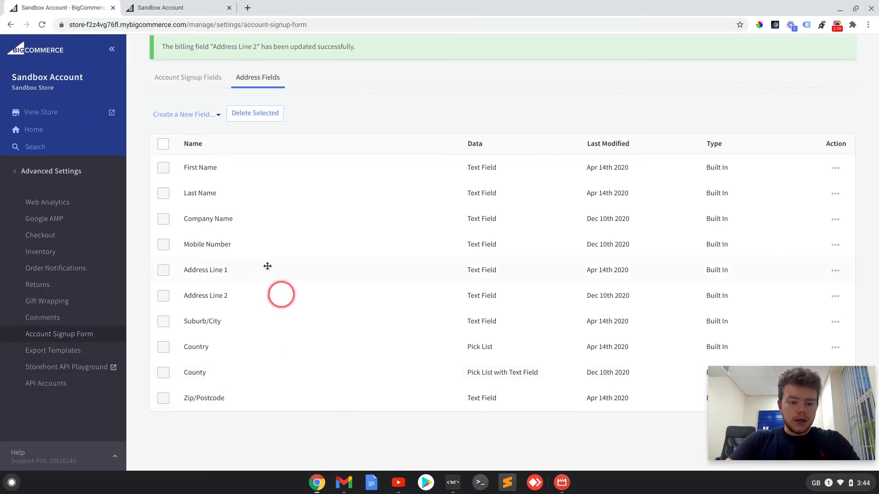
left_click(128, 10)
left_click(42, 24)
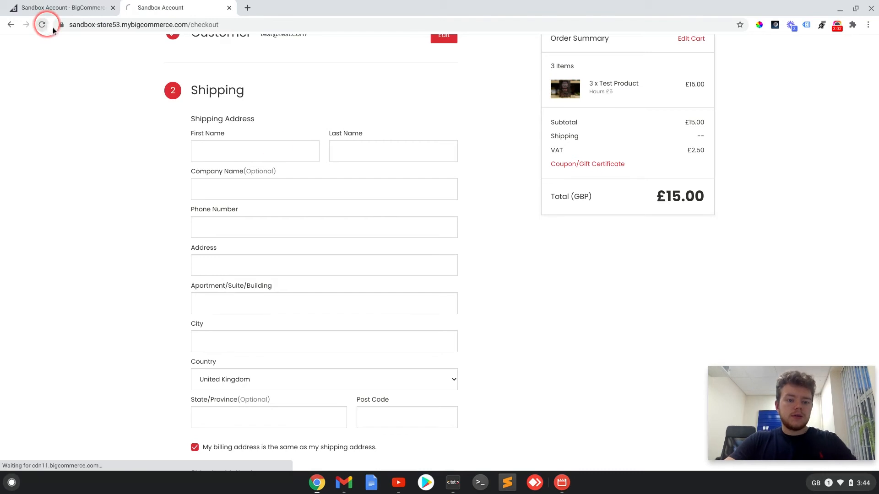
scroll(353, 143, "down", 10)
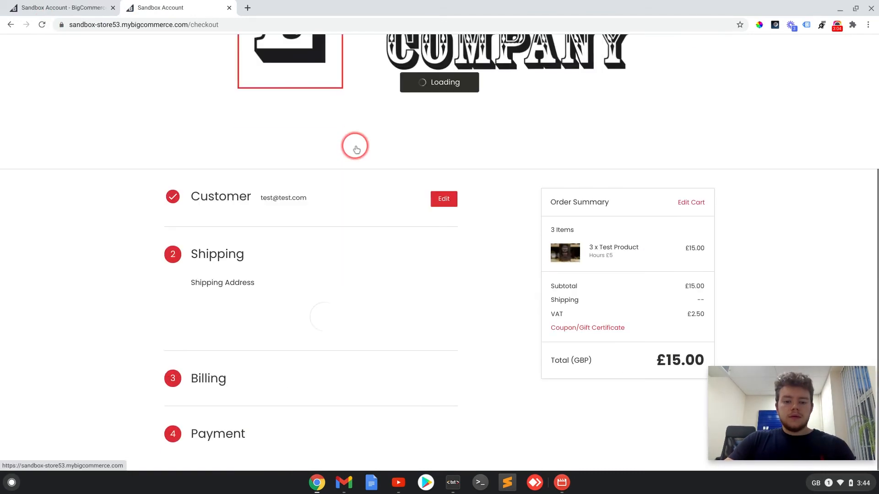
left_click_drag(189, 64, 278, 71)
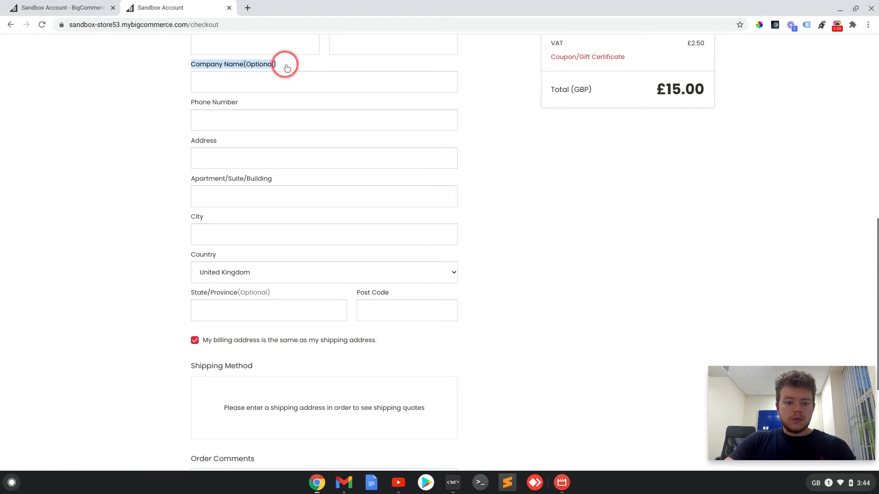
left_click(285, 67)
left_click_drag(189, 178, 276, 188)
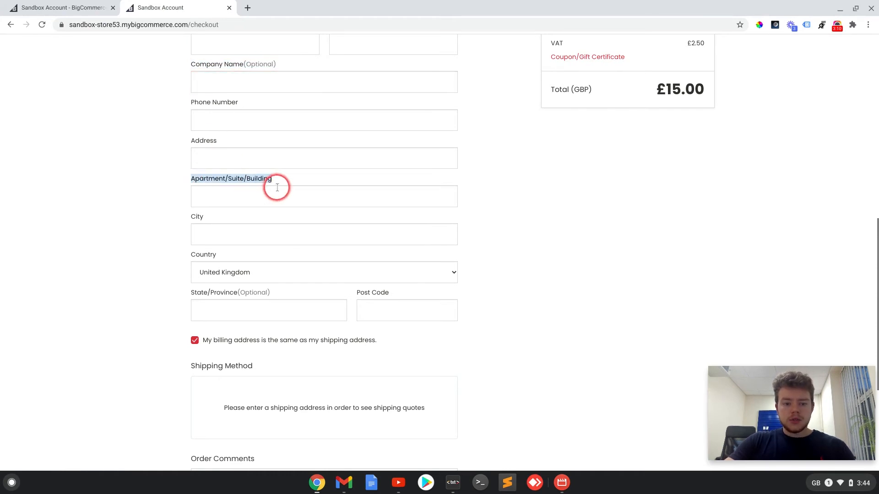
left_click(287, 183)
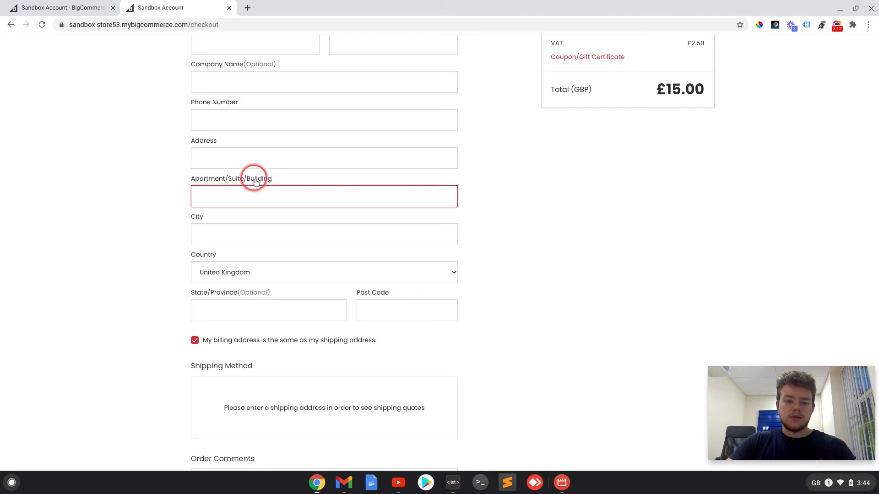
scroll(285, 180, "down", 2)
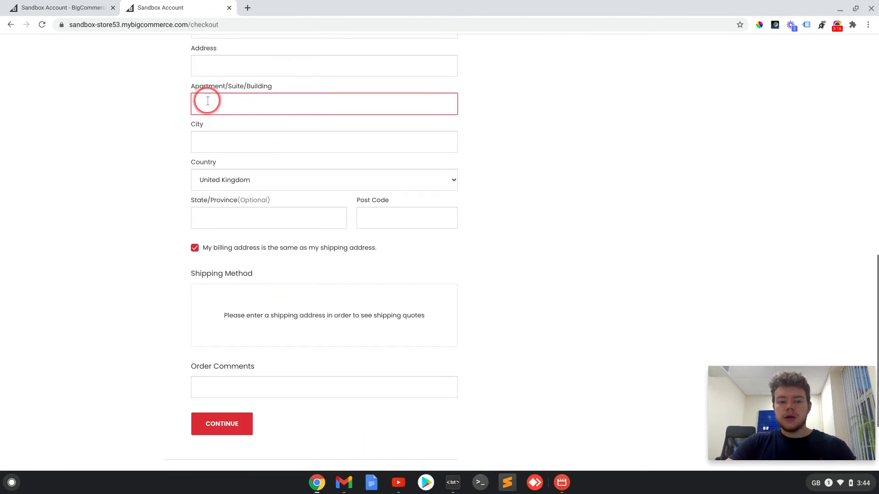
scroll(300, 106, "up", 2)
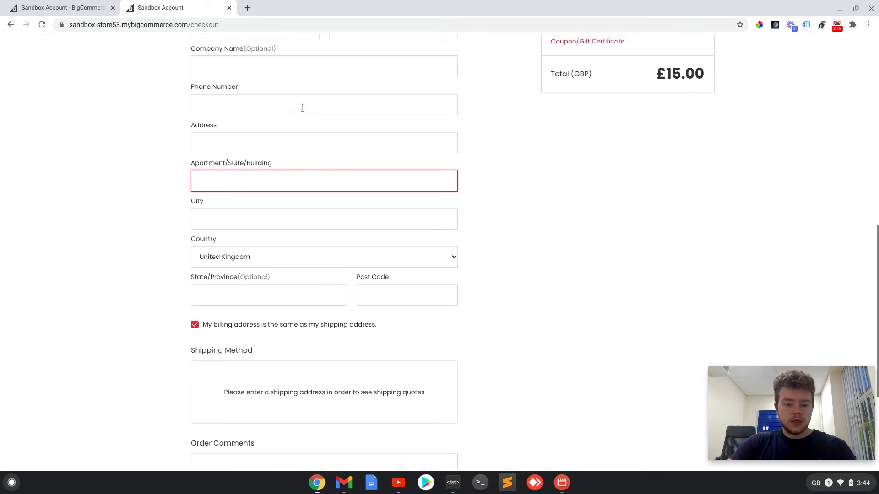
scroll(380, 159, "up", 7)
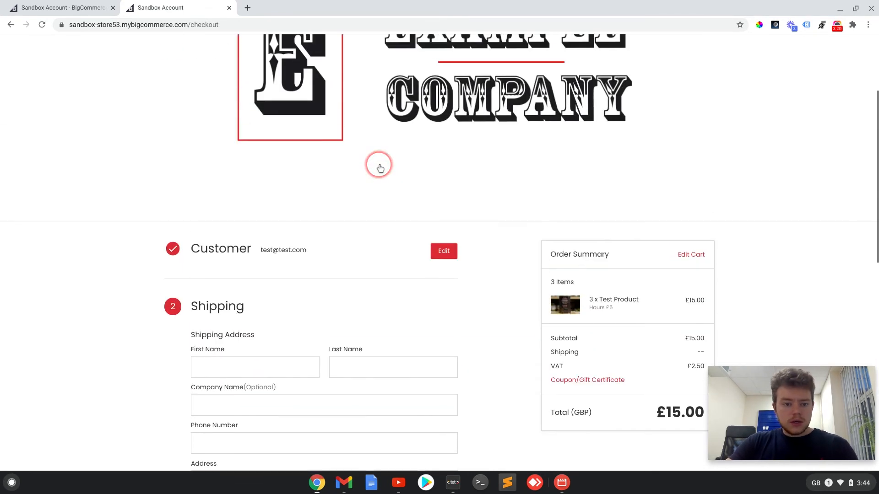
In the admin's address fields, start a new text field and name it Delivery Instructions
left_click(78, 8)
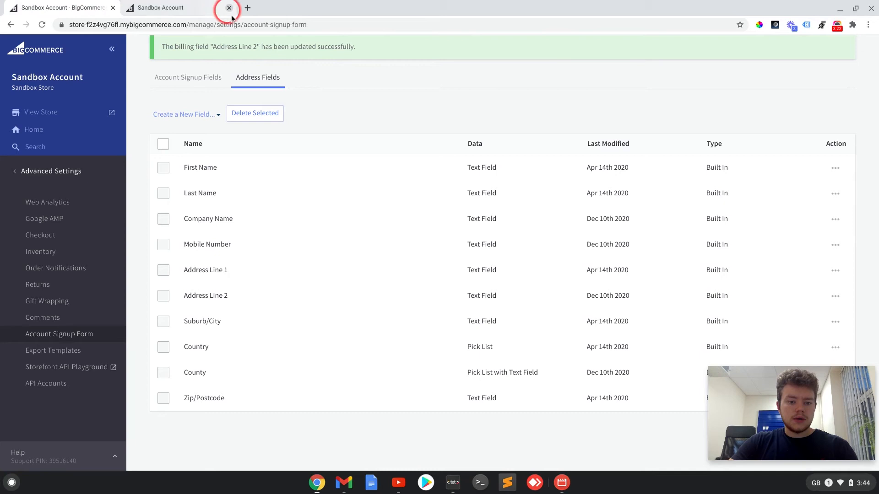
scroll(206, 99, "down", 1)
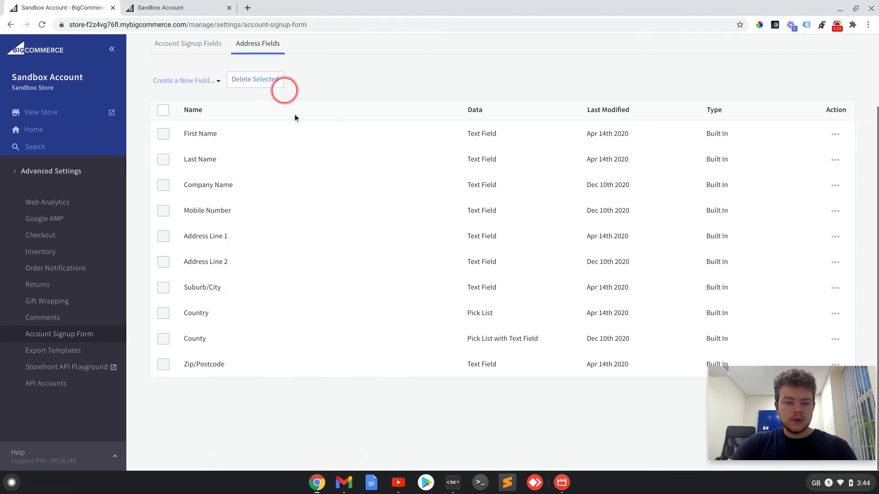
left_click(212, 81)
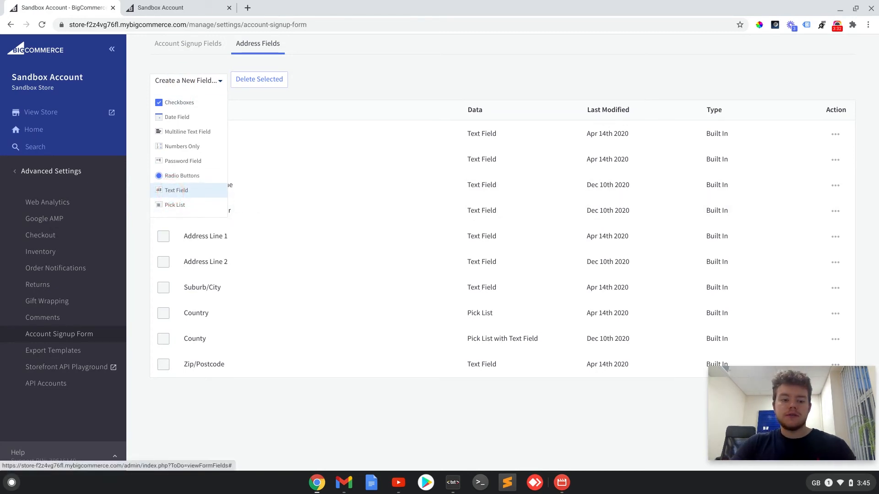
left_click(184, 194)
left_click(483, 189)
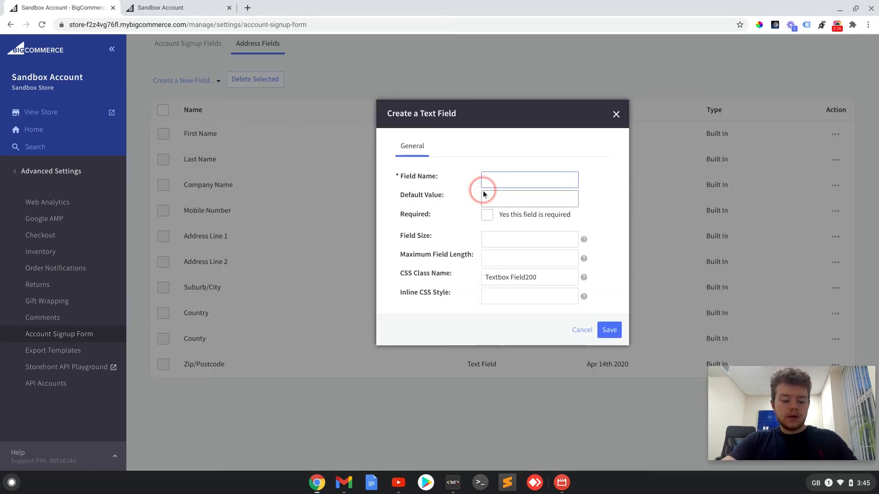
type("Delivery Instructions")
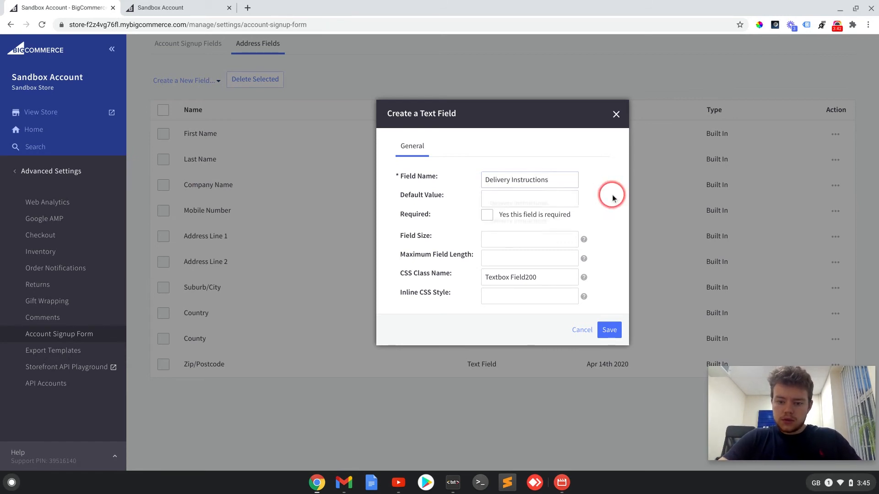
Set the new text field's default value to "Leave instructions for the delivery driver...", keep it not required, and save it
left_click(497, 198)
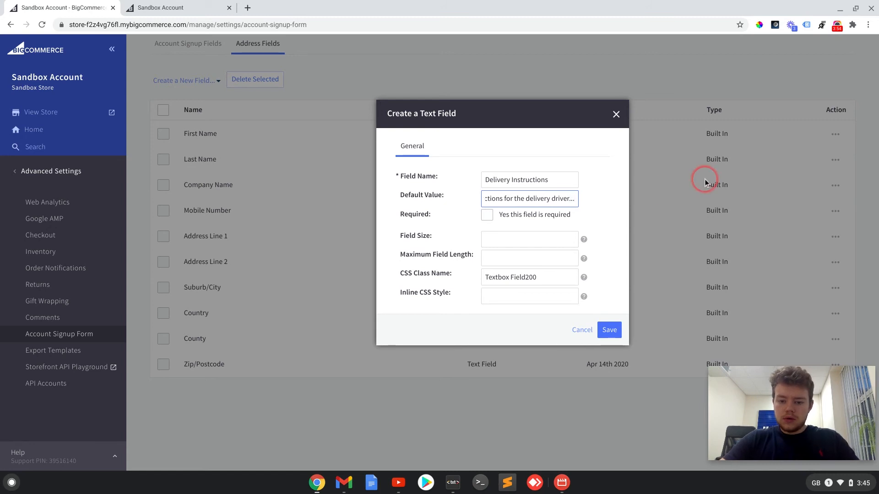
left_click(591, 217)
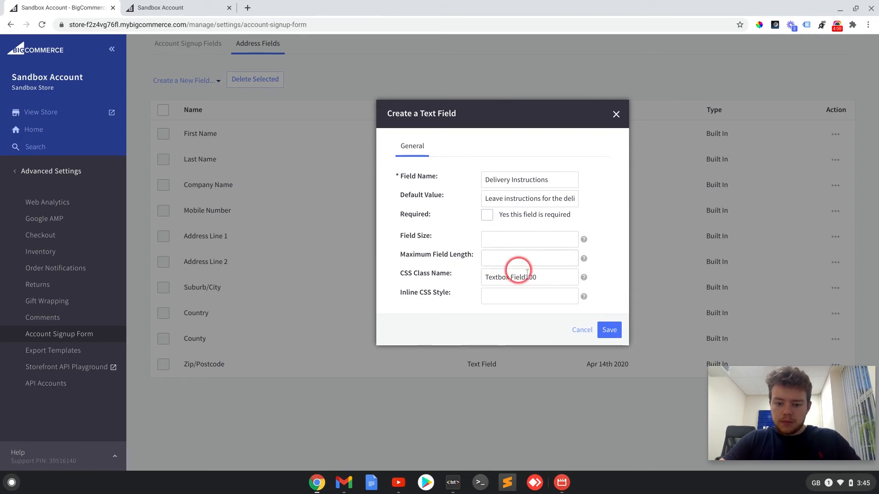
left_click(610, 330)
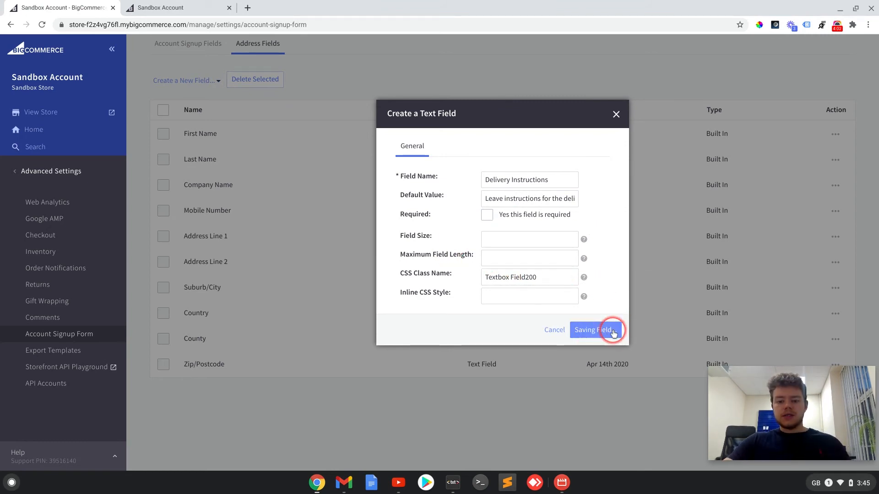
Reload the storefront checkout and check the Delivery Instructions field and its default text in the shipping form
left_click(196, 9)
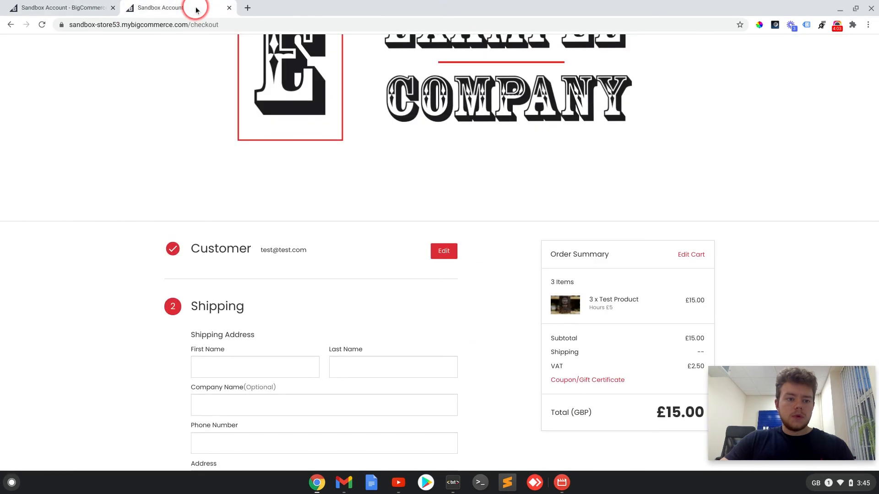
left_click(41, 24)
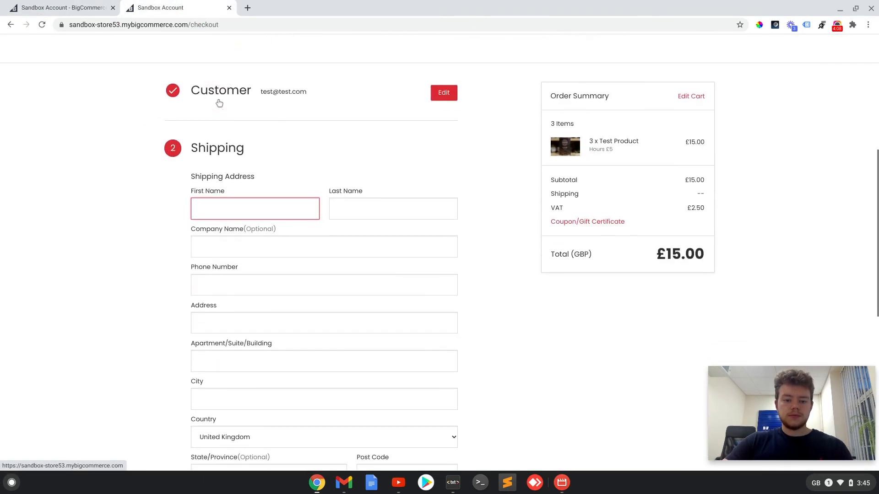
scroll(393, 109, "down", 5)
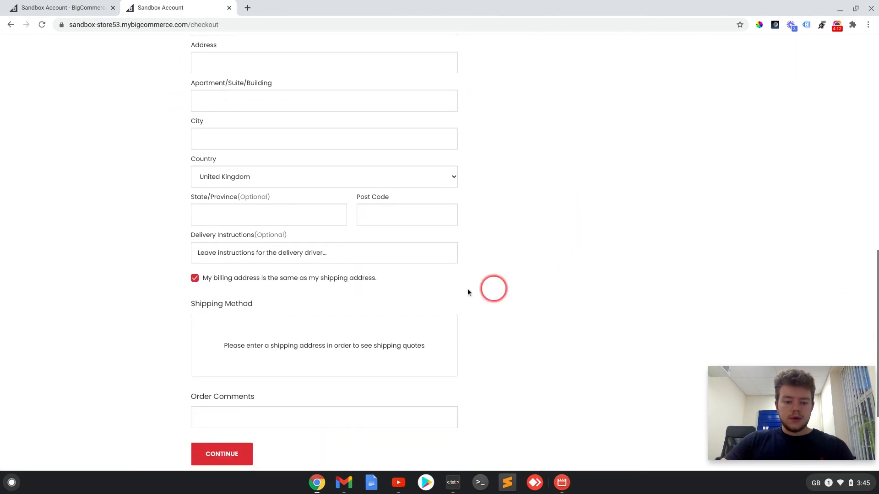
left_click_drag(349, 252, 171, 251)
left_click(185, 238)
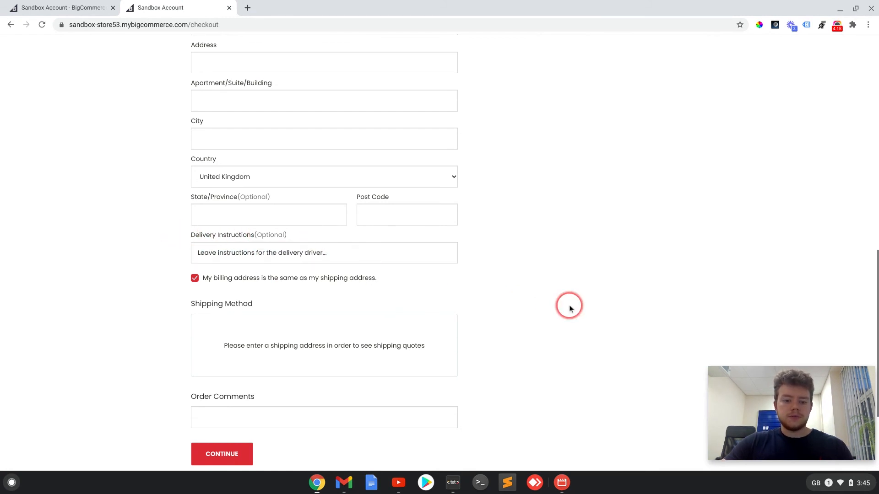
scroll(569, 304, "up", 15)
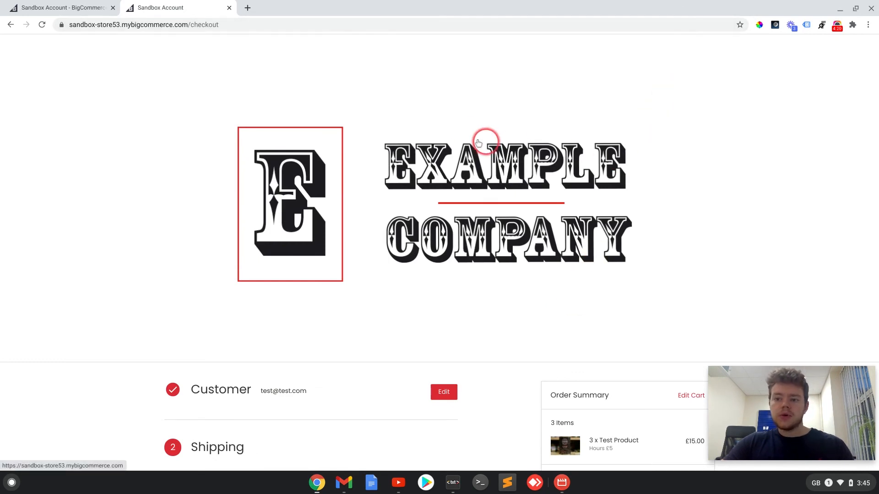